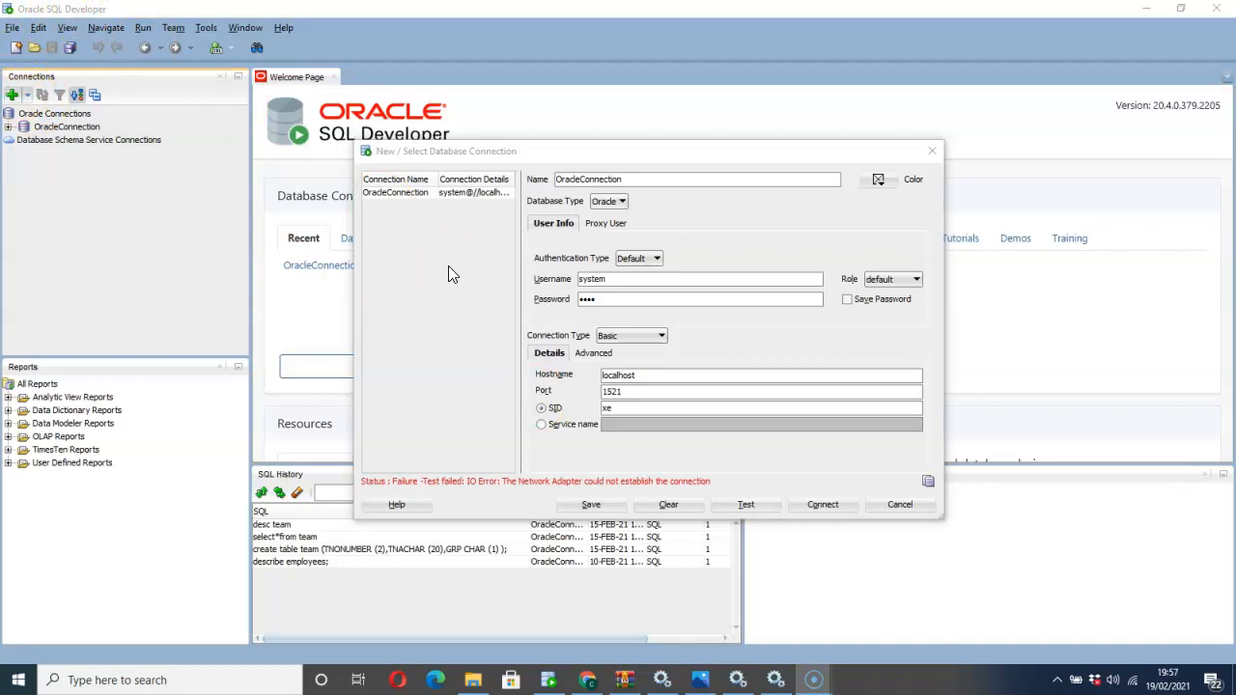
- Run services.msc to open the Windows Services manager and check the status of the Oracle services
key("super")
type("run")
left_click(58, 253)
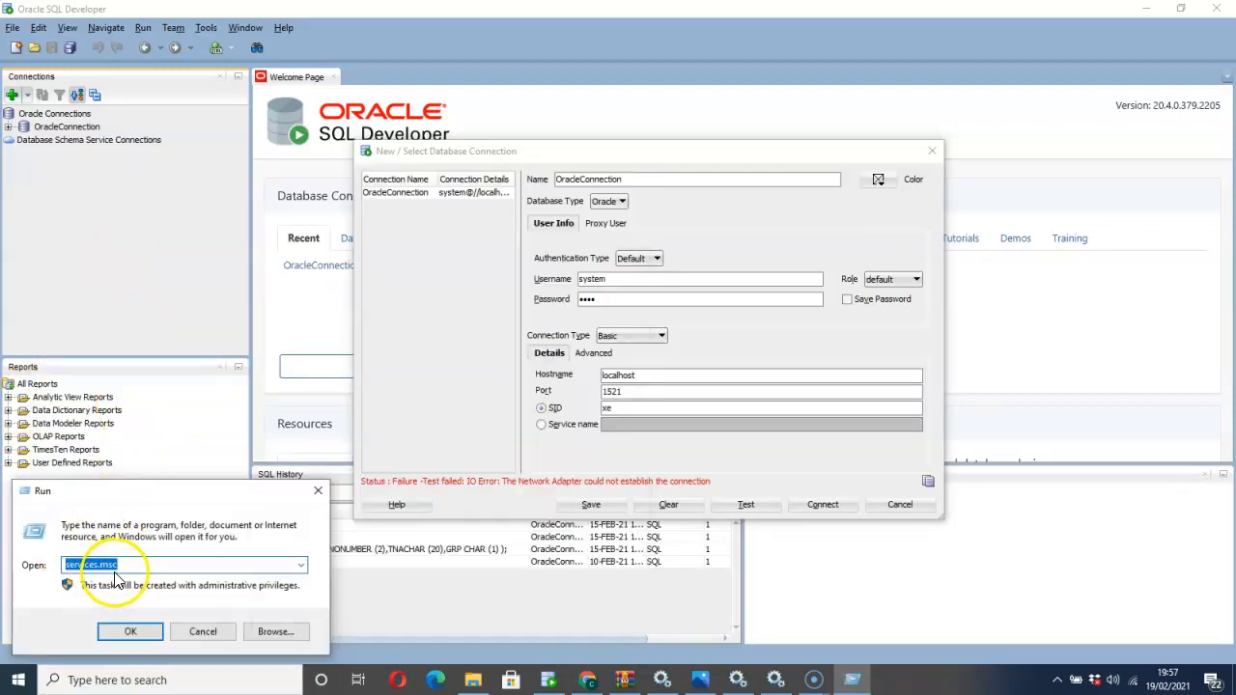
left_click(134, 631)
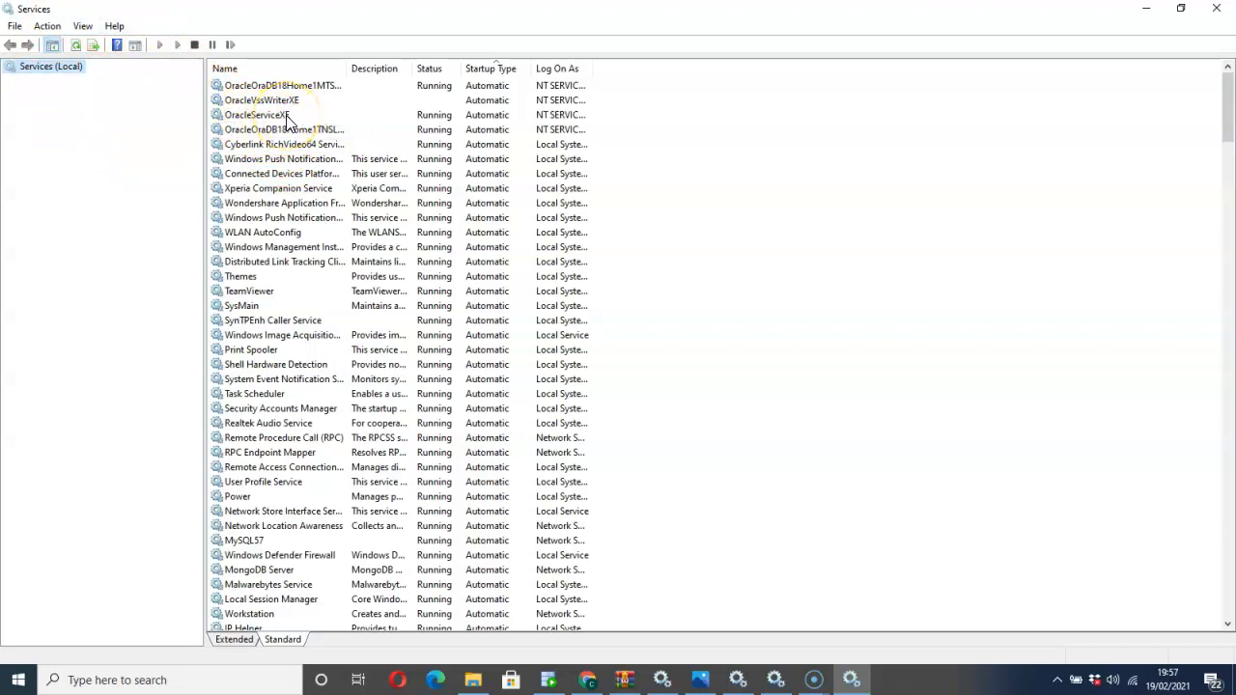
- Switch to the browser and start the Oracle Database 18c Express Edition for Windows x64 download from the XE Downloads page
left_click(548, 679)
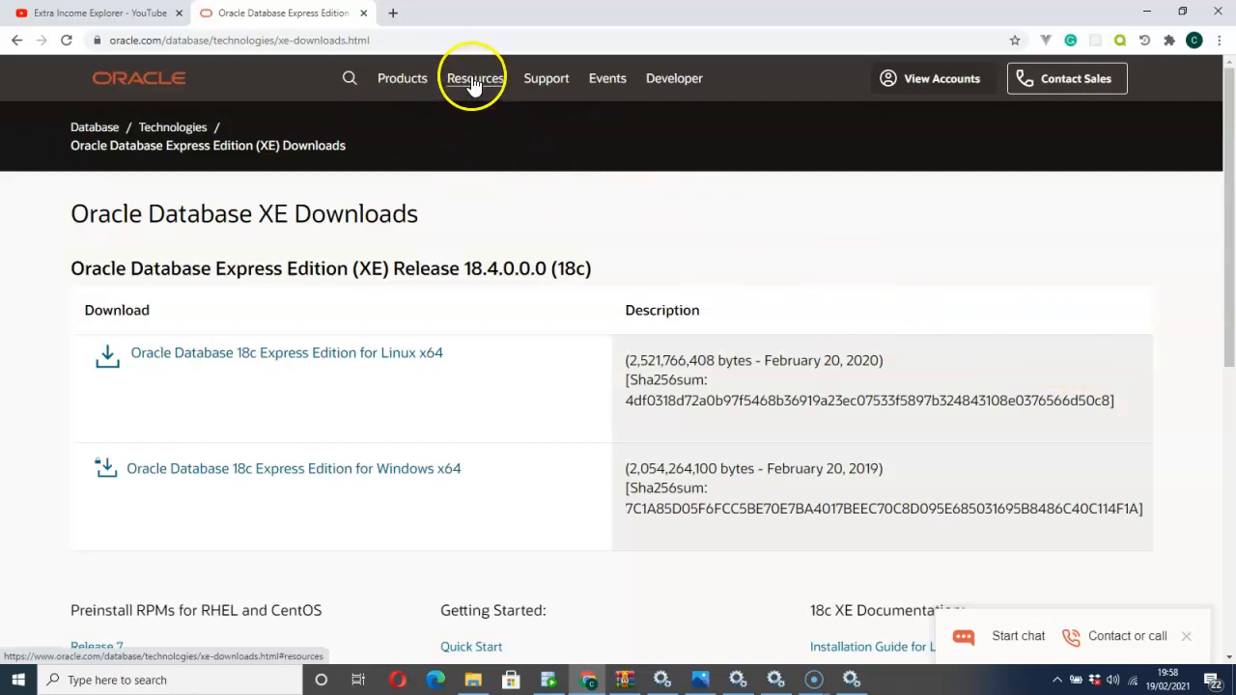
left_click(474, 85)
left_click(430, 365)
scroll(429, 371, "down", 15)
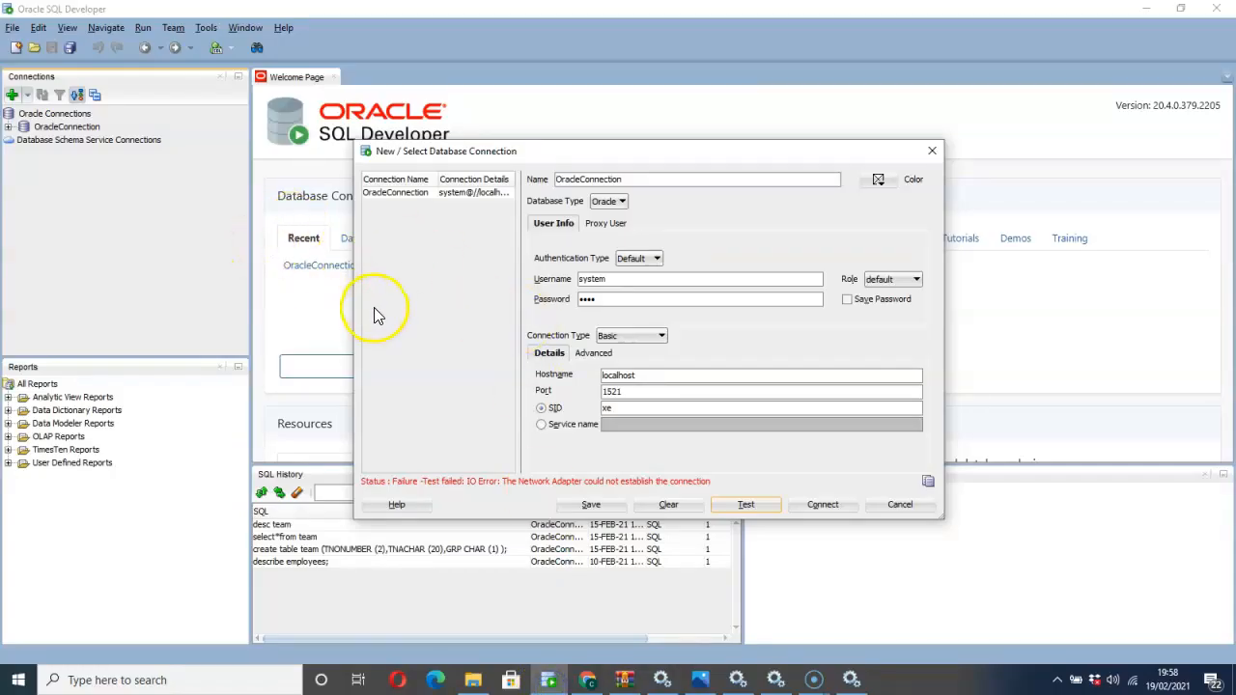
left_click(596, 681)
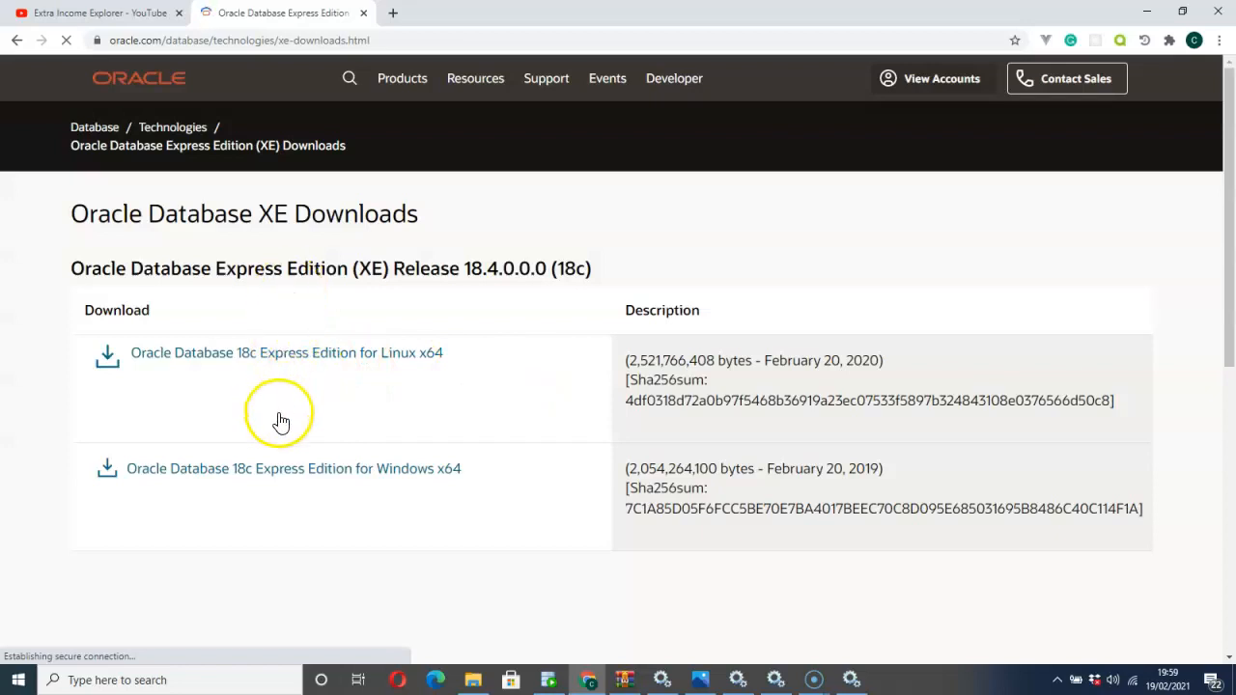
left_click(404, 478)
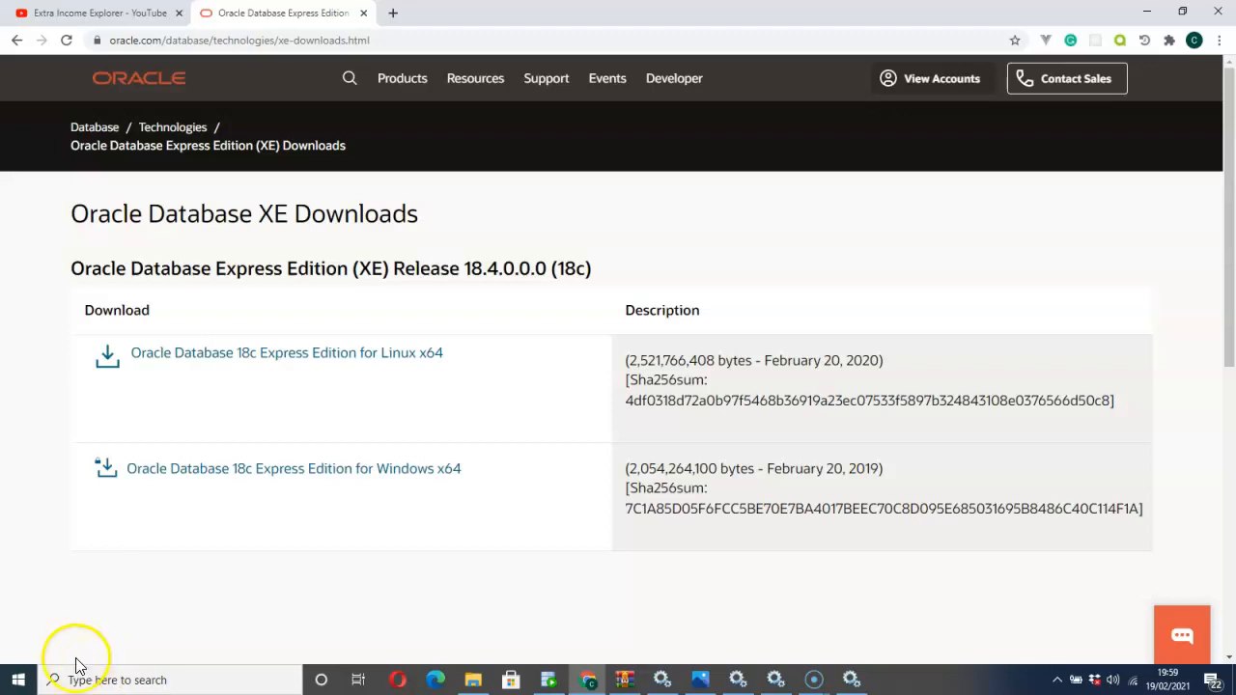
- Switch to File Explorer and examine the OracleXE184_Win64 archive's extraction options and the Oracle installer files in Downloads
left_click(485, 682)
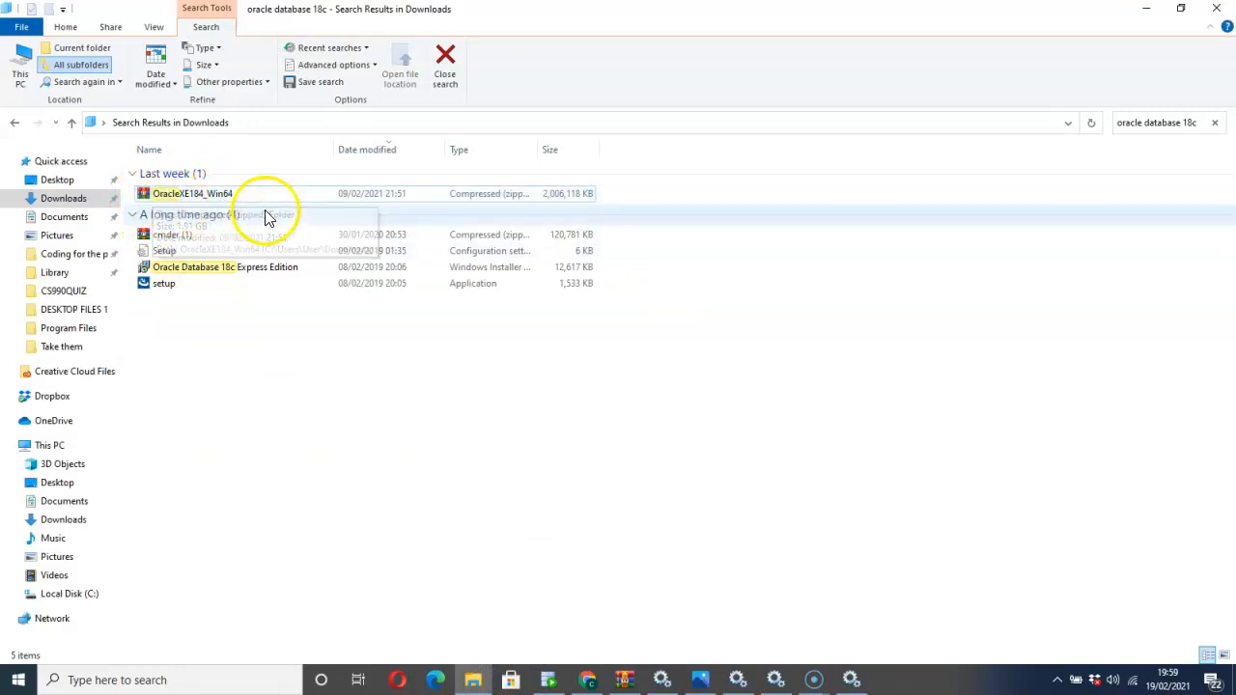
right_click(178, 194)
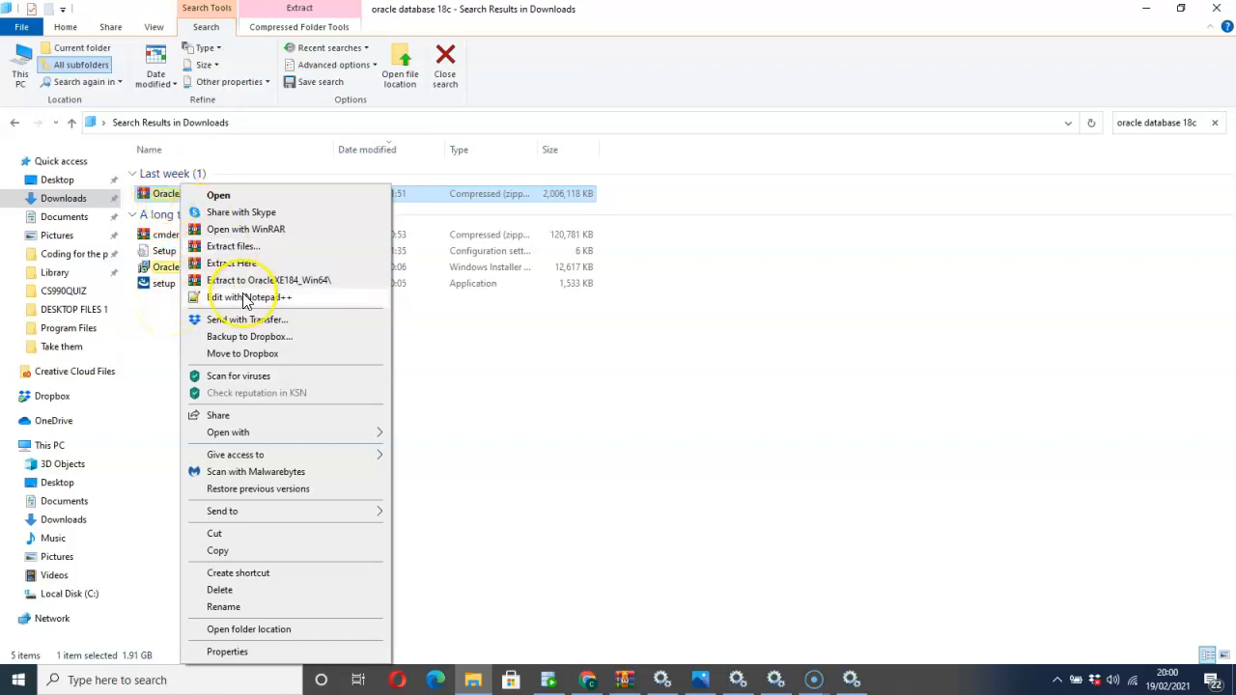
left_click(160, 345)
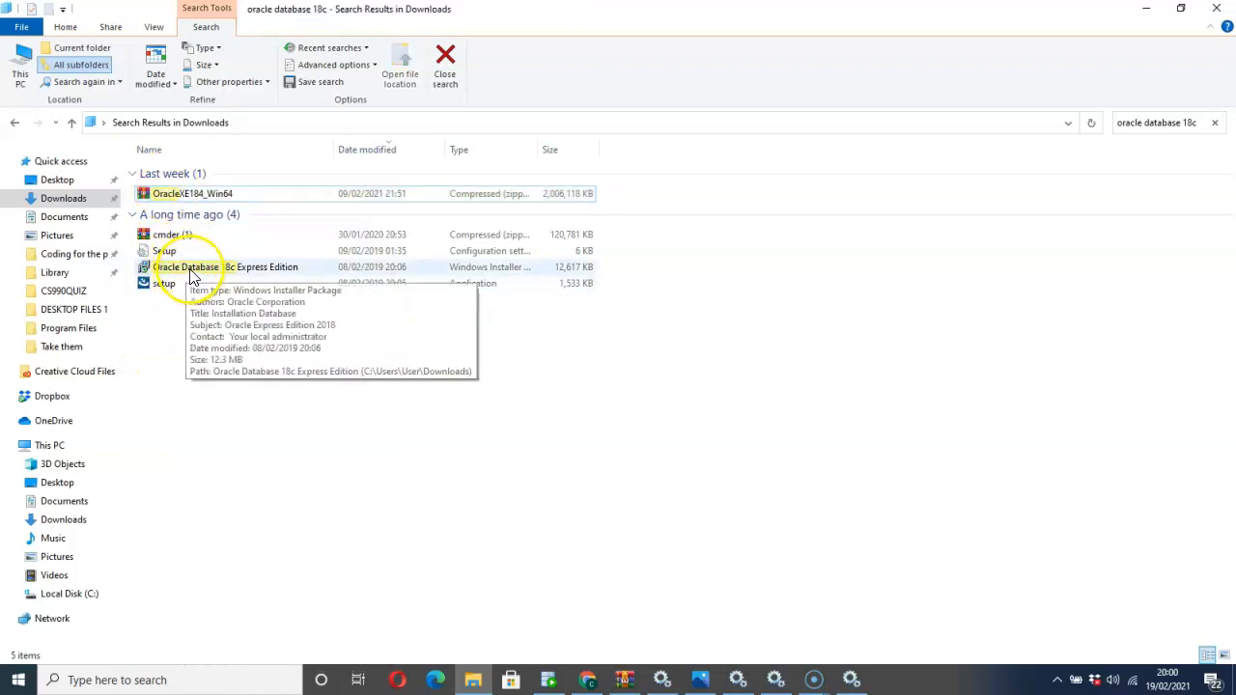
left_click(193, 191)
right_click(194, 192)
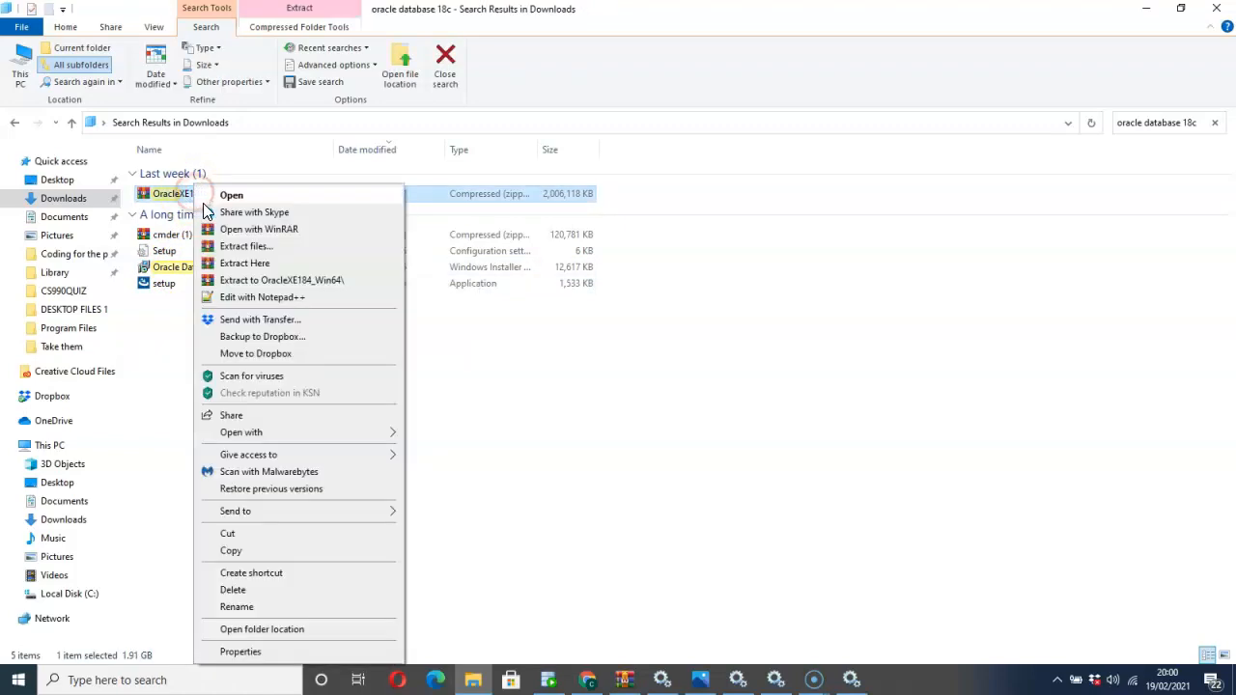
left_click(168, 346)
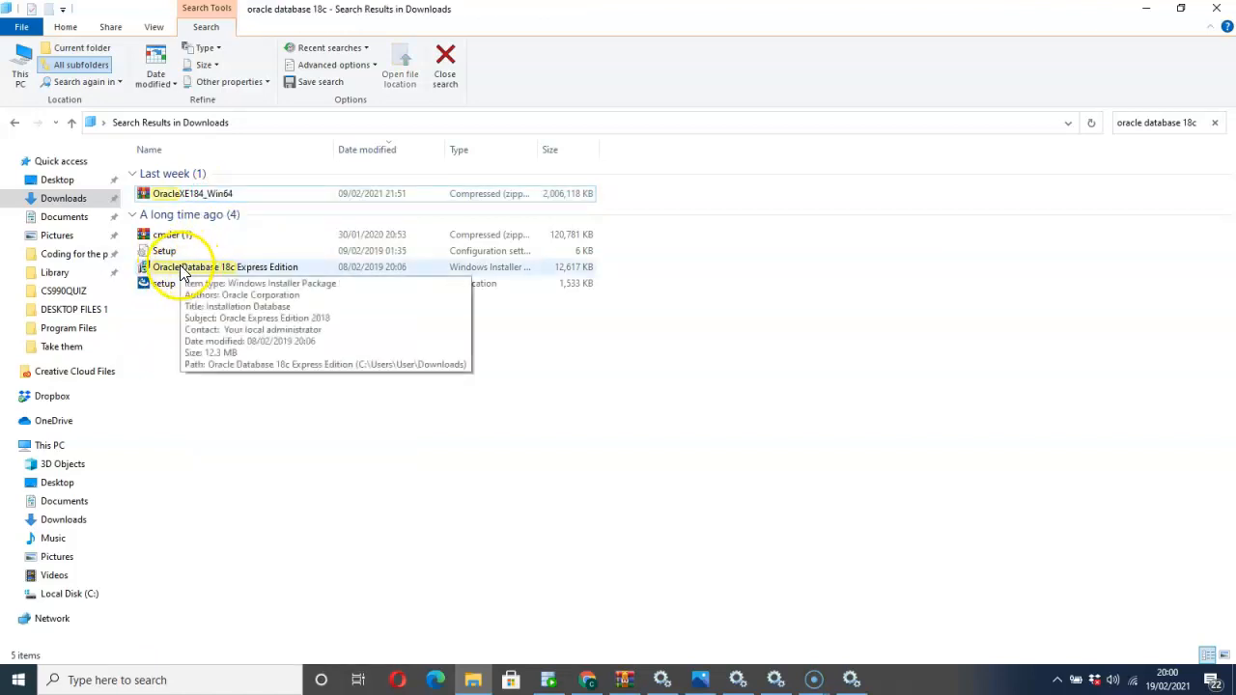
left_click(1142, 124)
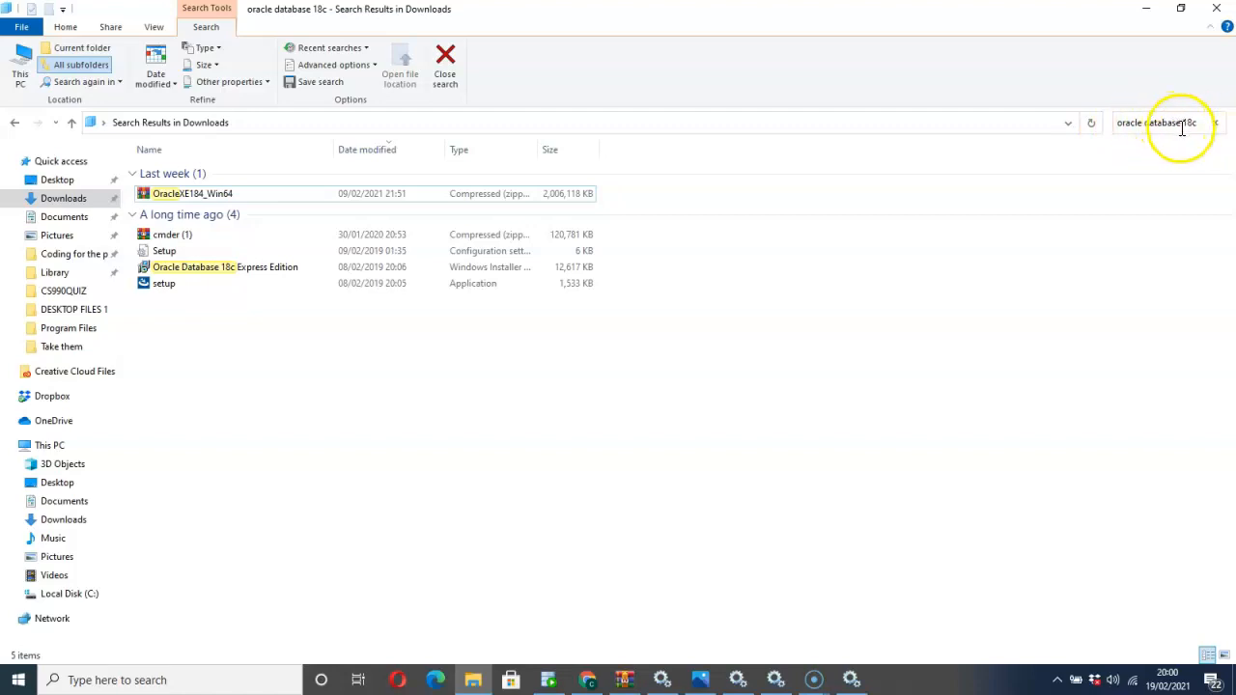
left_click(213, 279)
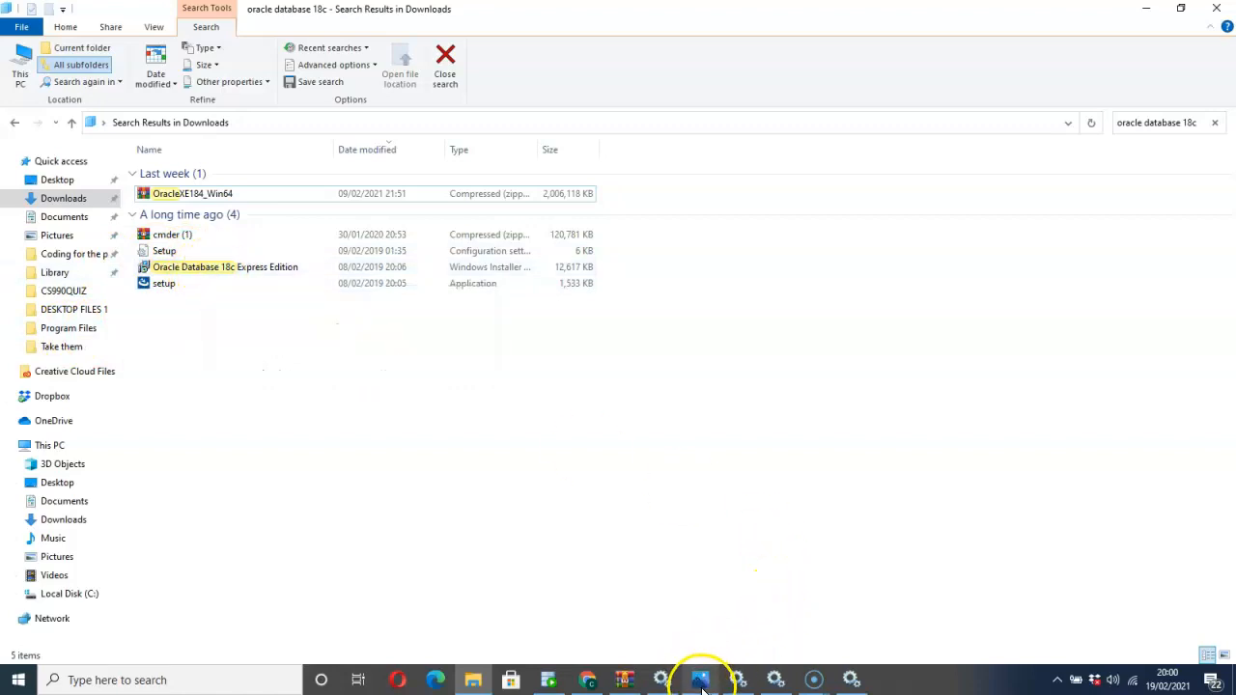
- Switch to Photos and review the Oracle Database 18c installer screenshots backwards from Capture6.PNG to Capture1.PNG
mouse_move(702, 687)
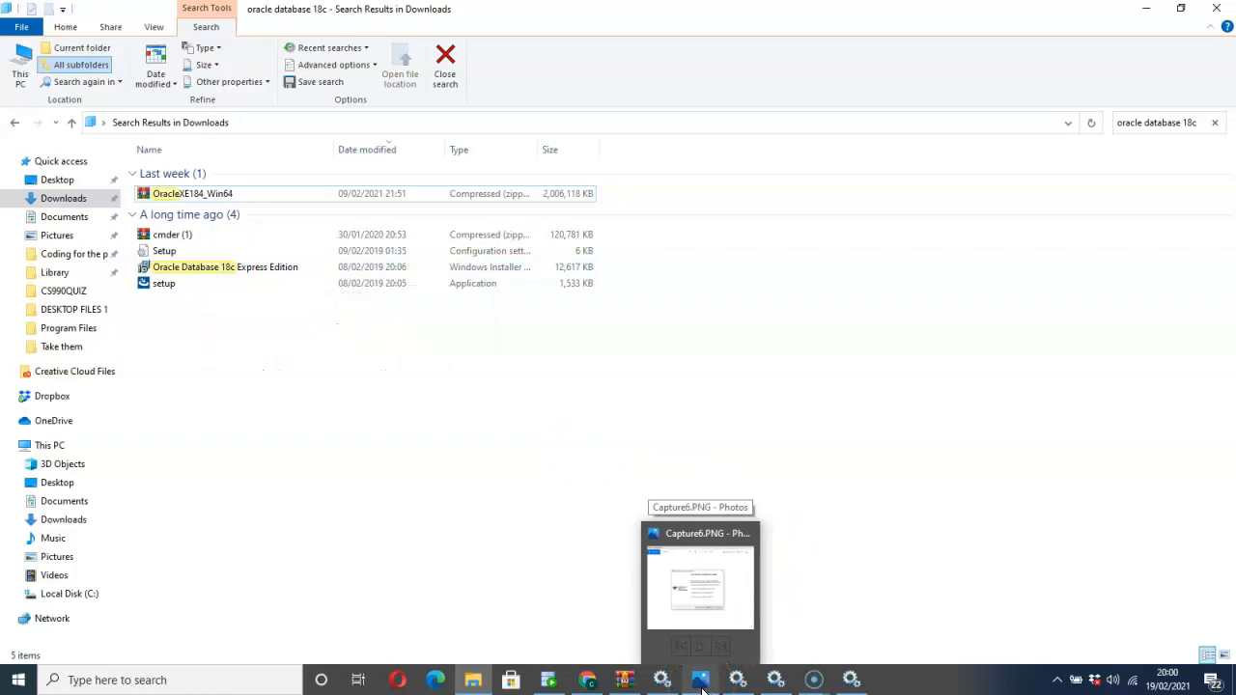
left_click(702, 688)
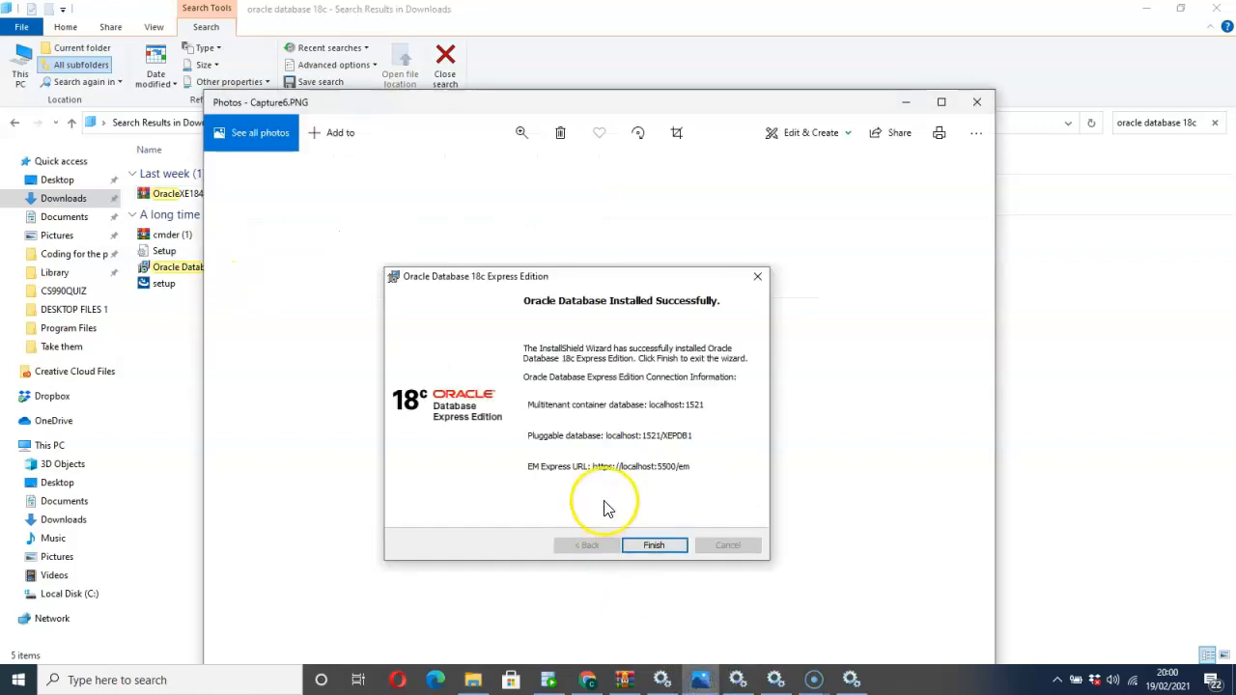
key("Left")
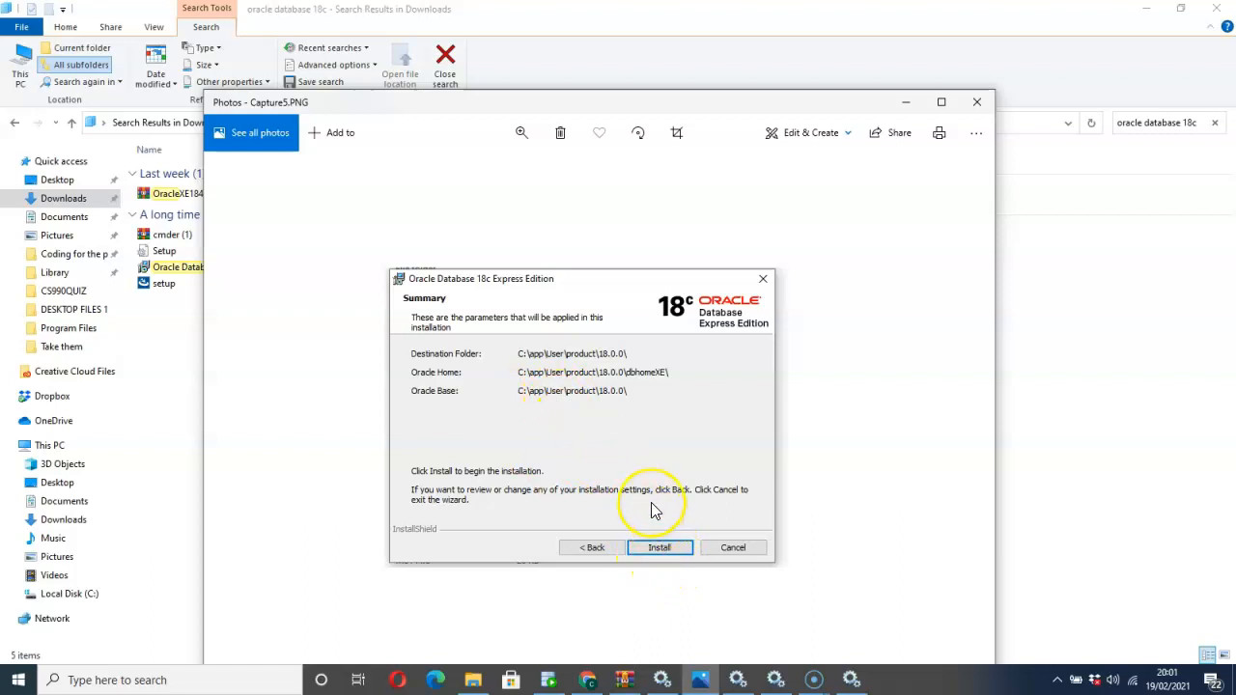
key("Right")
key("Left")
key("Left")
key("Right")
key("Left")
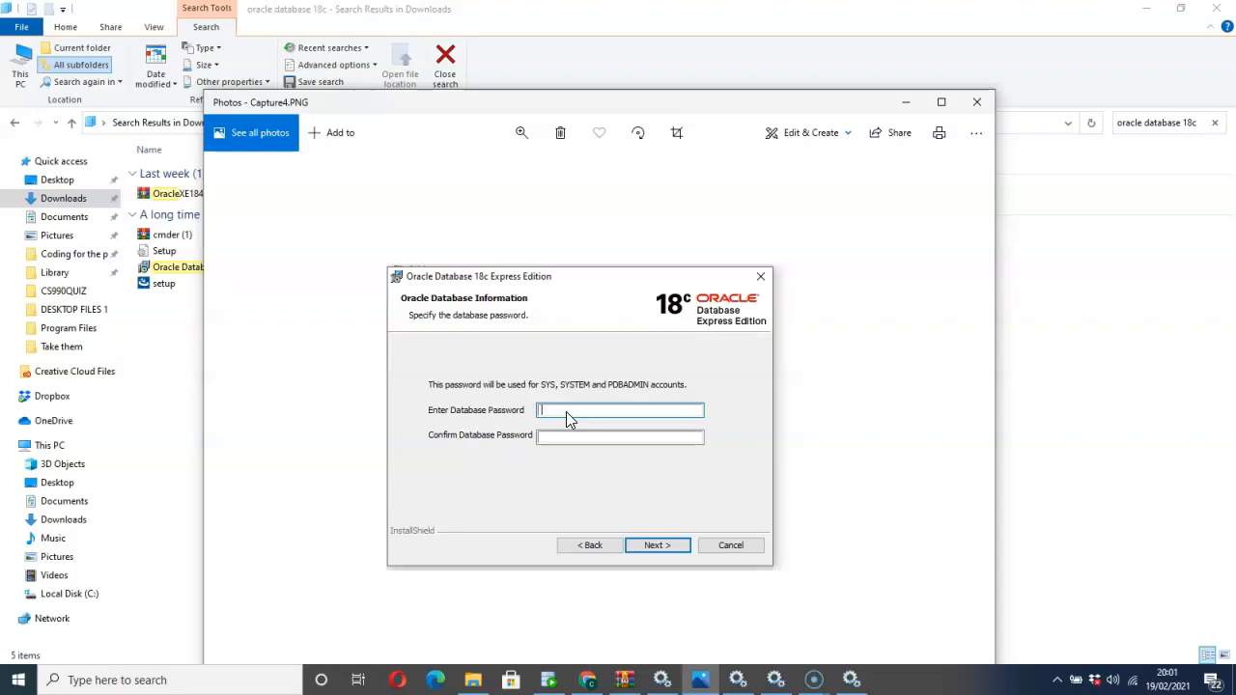
key("Left")
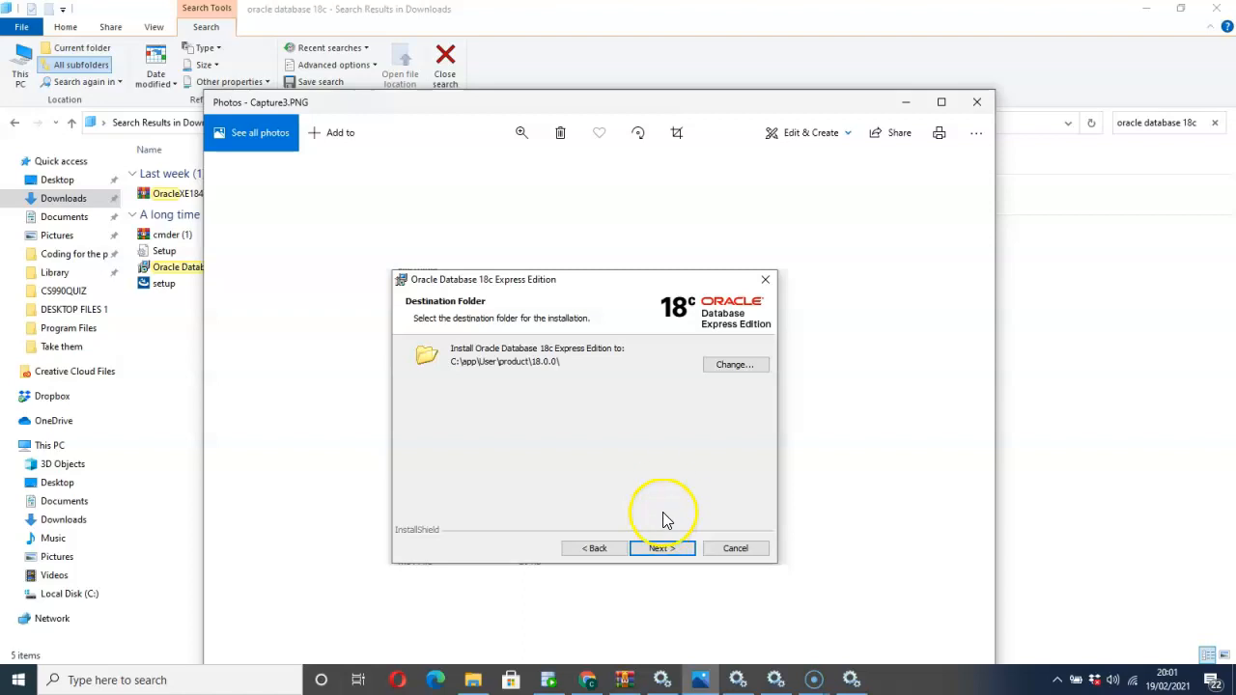
key("Left")
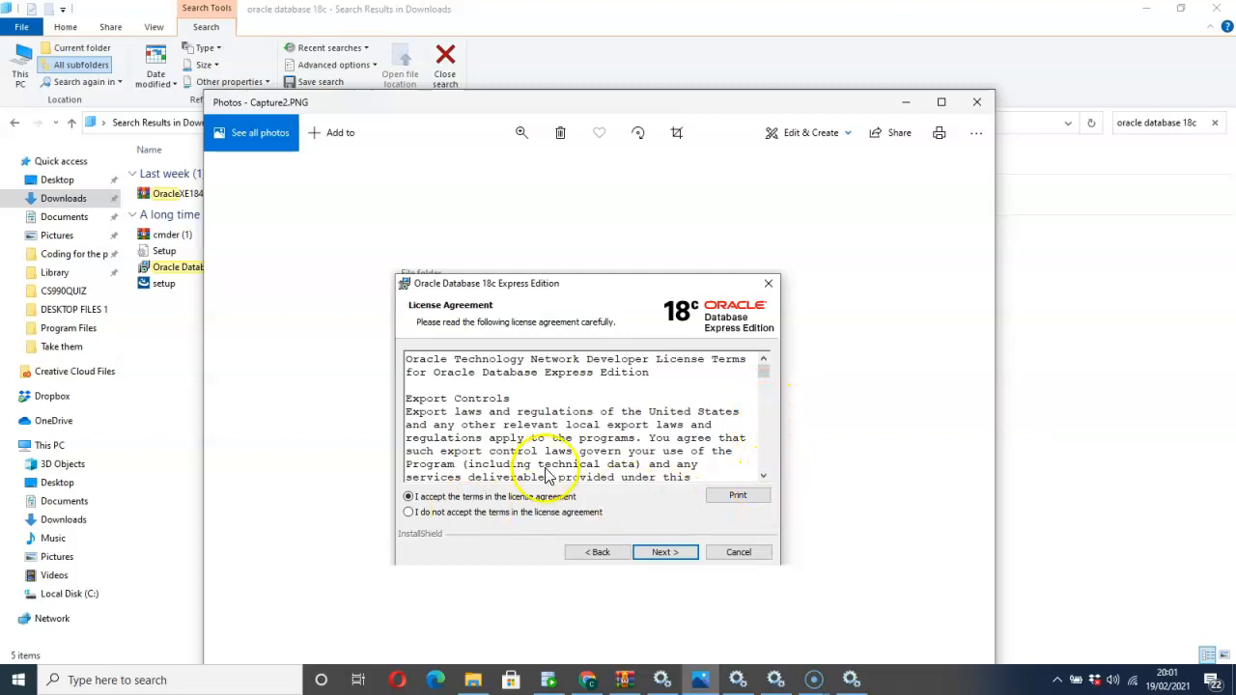
key("Left")
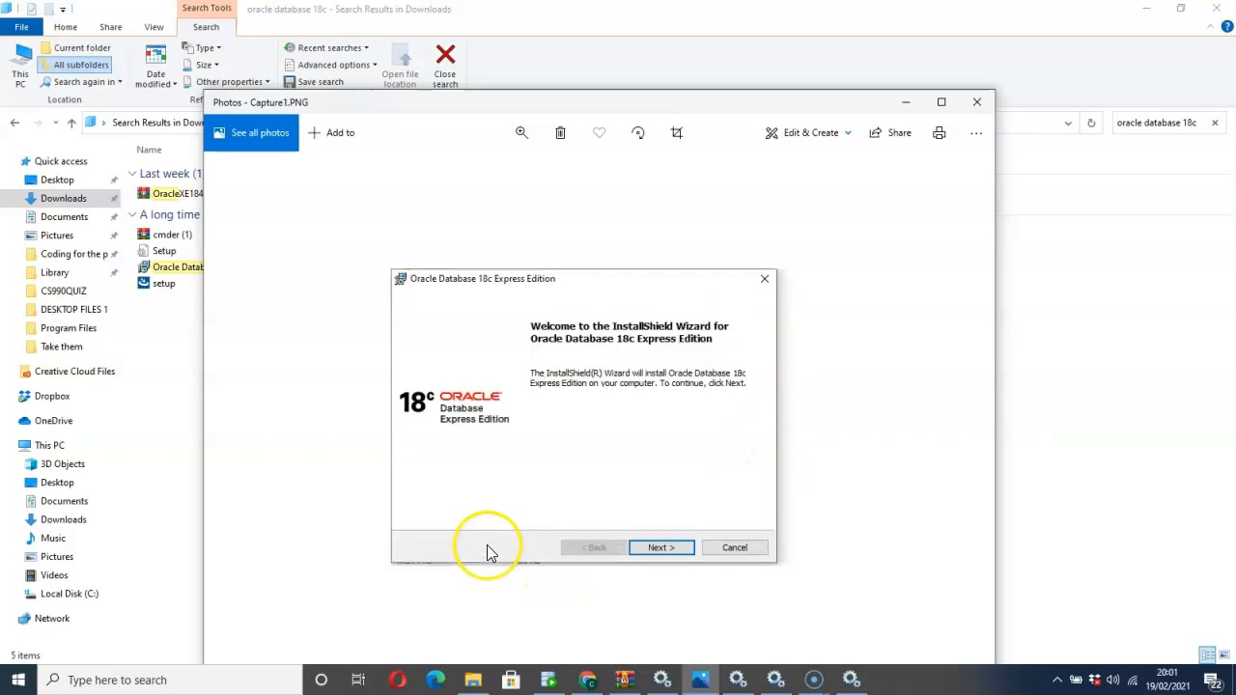
- Review the installer screenshots forwards from the license agreement to the final page in Capture6.PNG
key("Right")
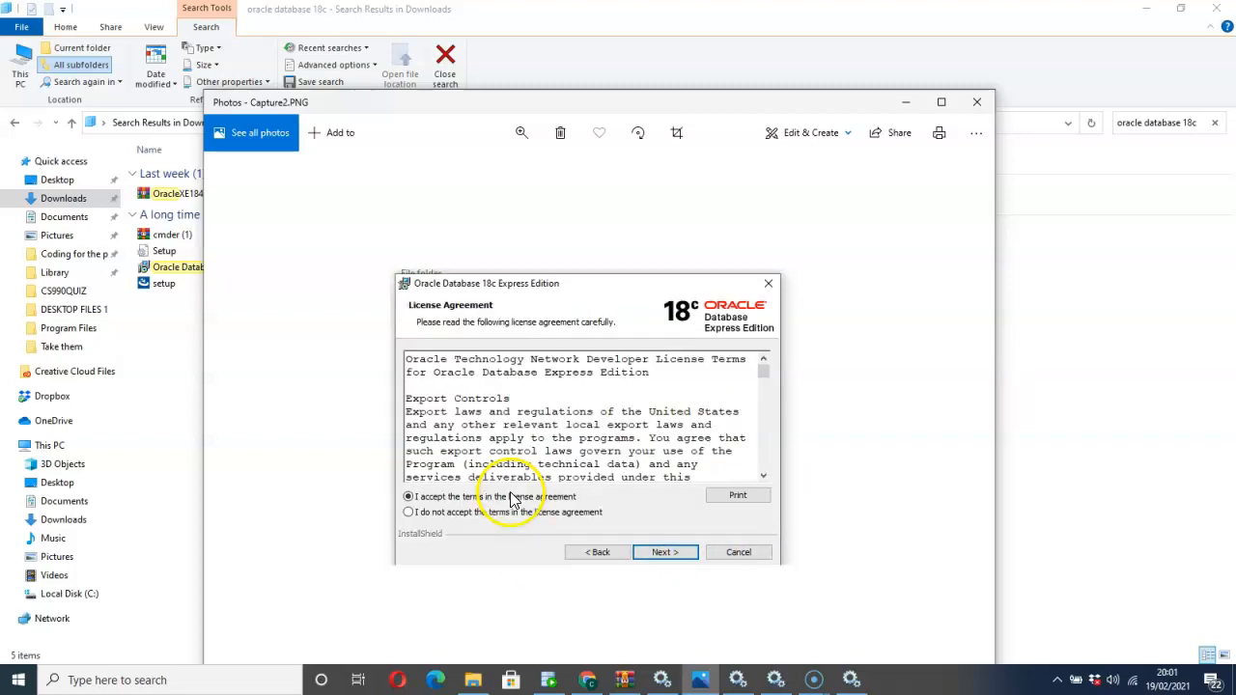
key("Right")
key("Right")
key("Right")
key("Right")
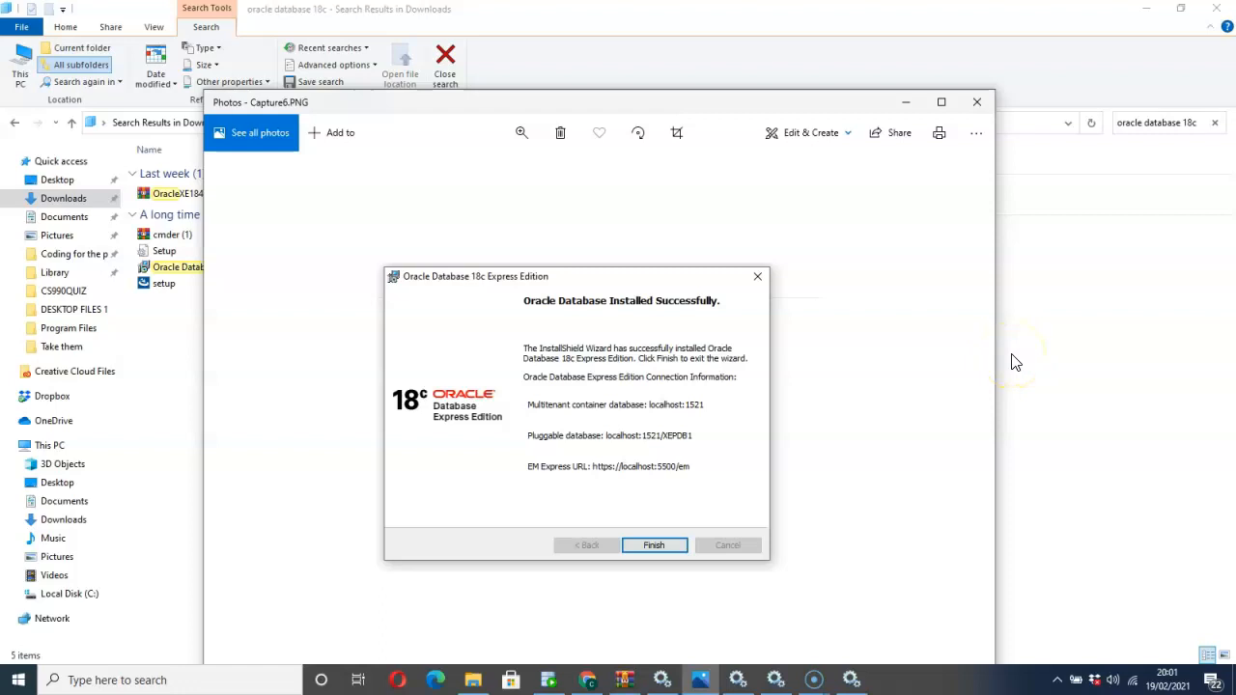
left_click(895, 311)
- Reopen the Windows Services manager by running services.msc and recheck the Oracle services after the installation walkthrough
left_click(132, 679)
type("run")
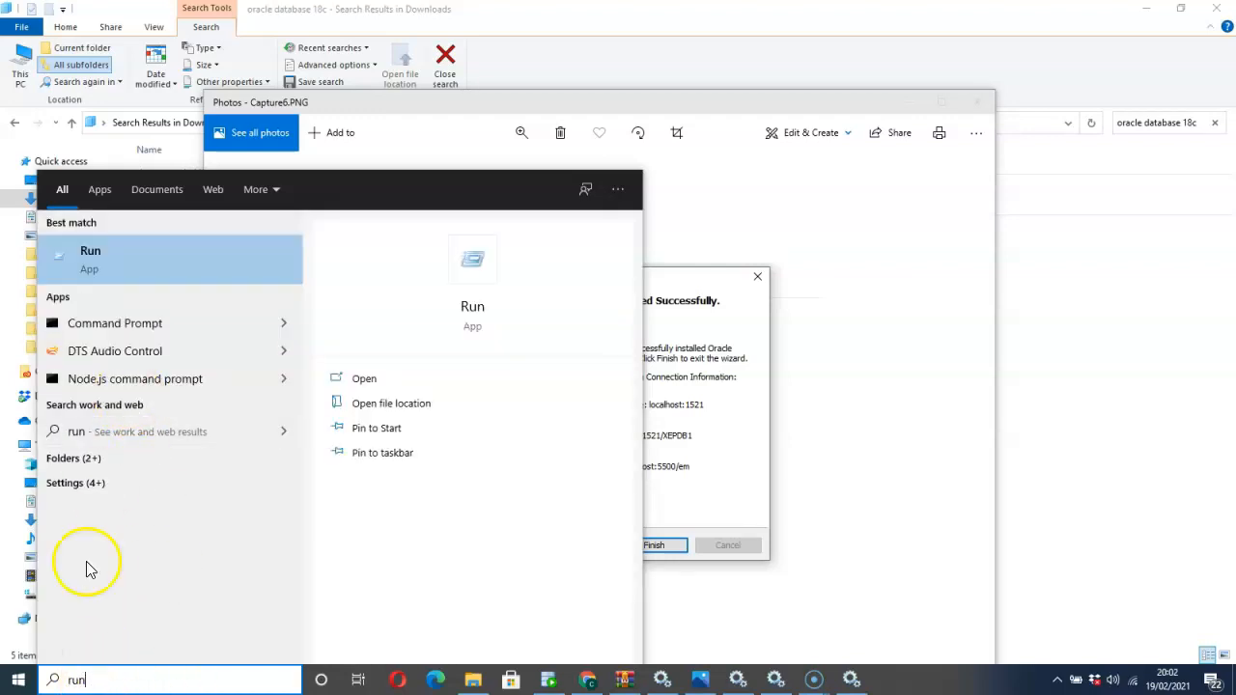
left_click(115, 276)
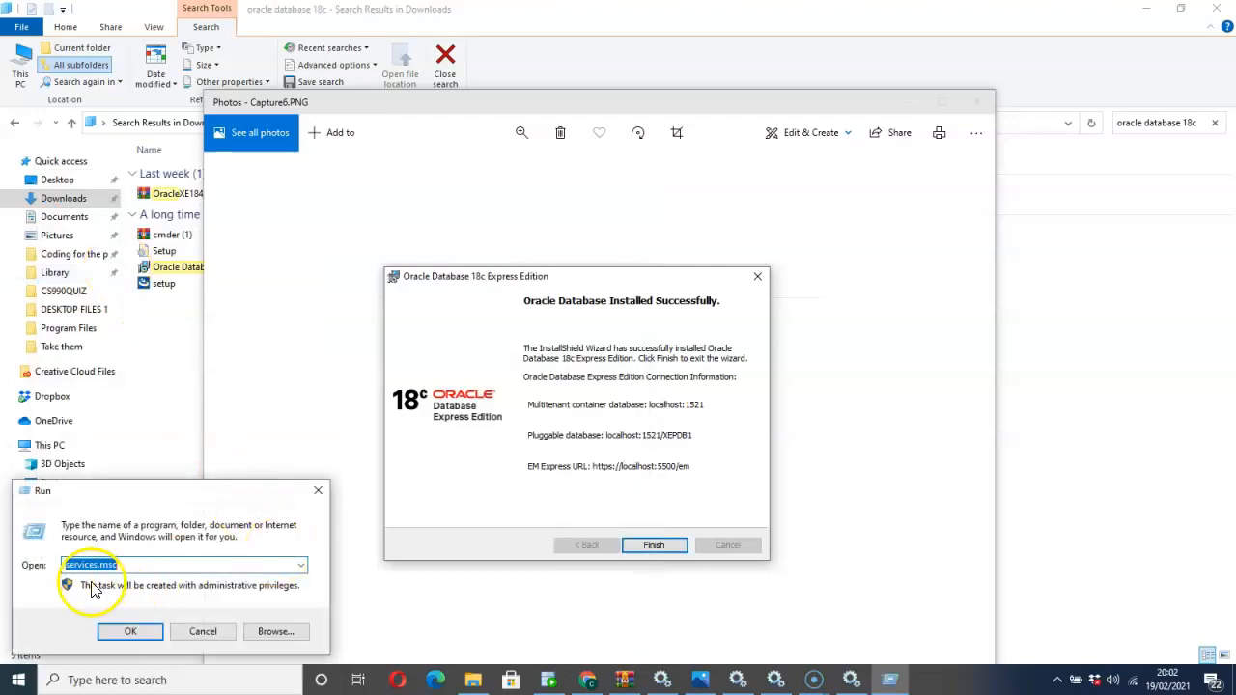
left_click(131, 633)
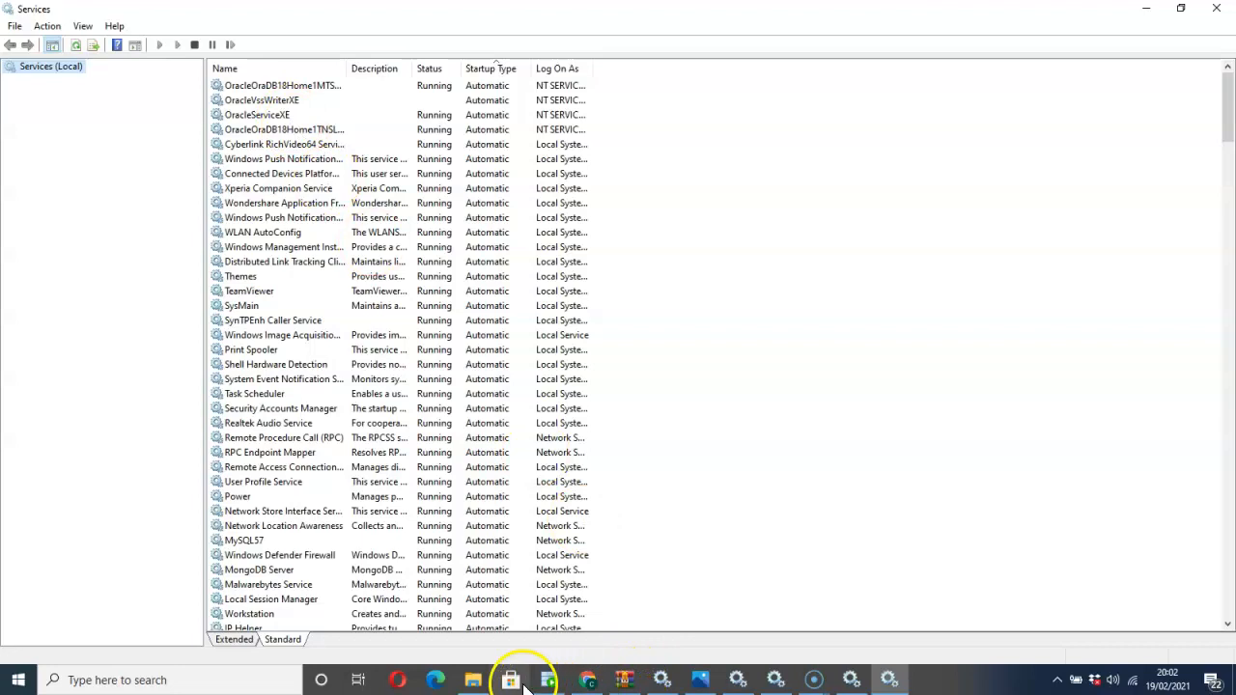
- Switch to SQL Developer to review OracleConnection's SID setting, and return to the Oracle XE Downloads page in the browser
left_click(546, 681)
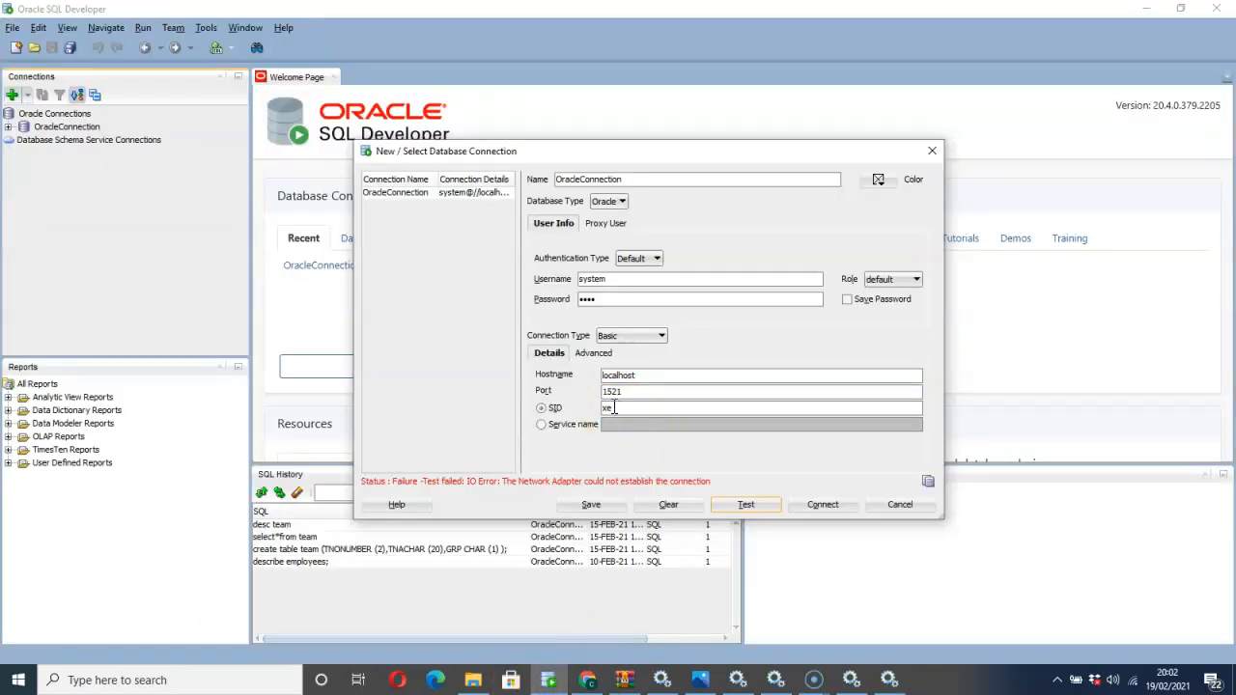
left_click(566, 415)
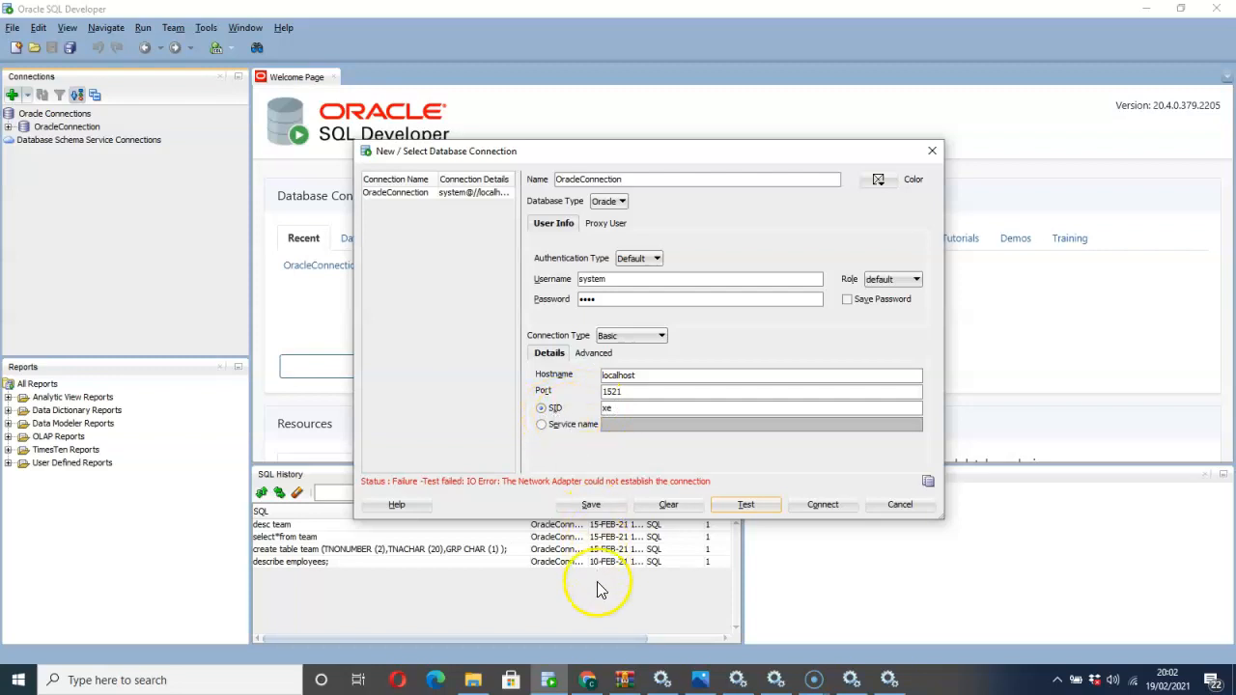
left_click(587, 681)
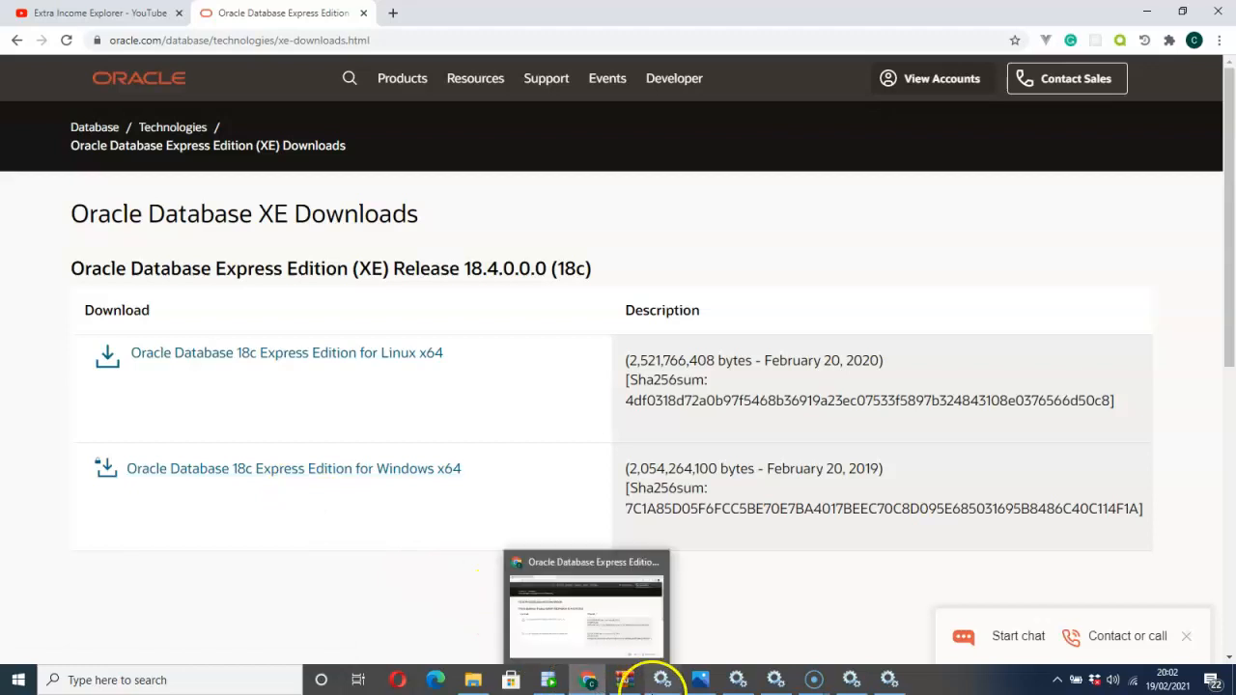
mouse_move(626, 680)
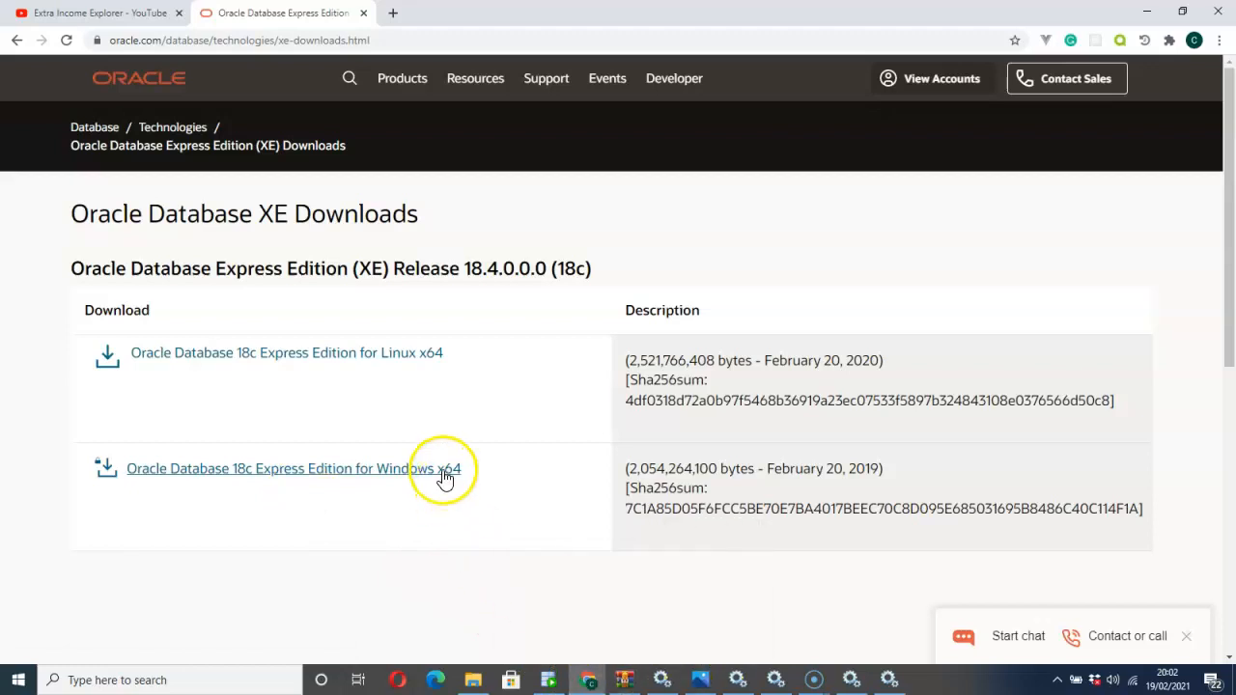